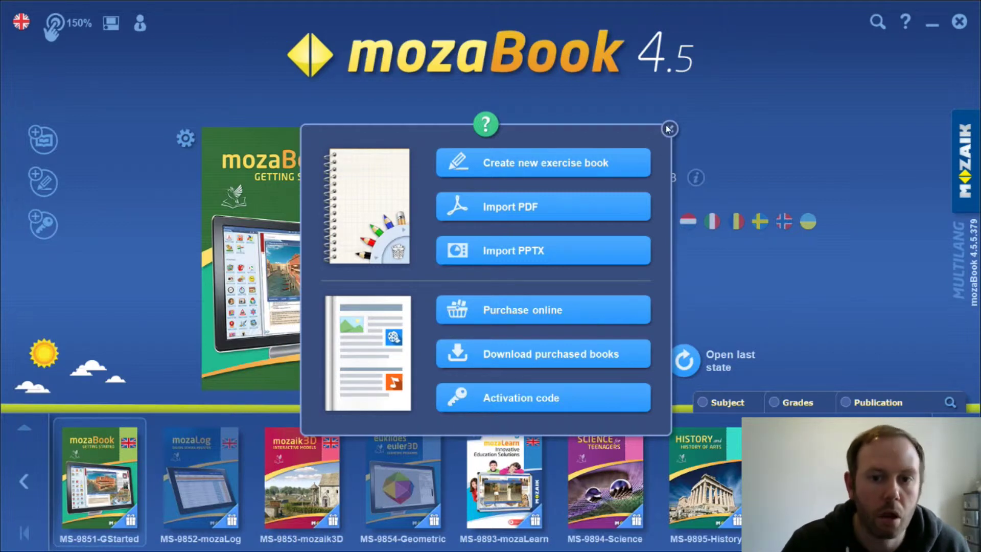
Start a new exercise book and browse the available page layouts and page backgrounds.
click(582, 163)
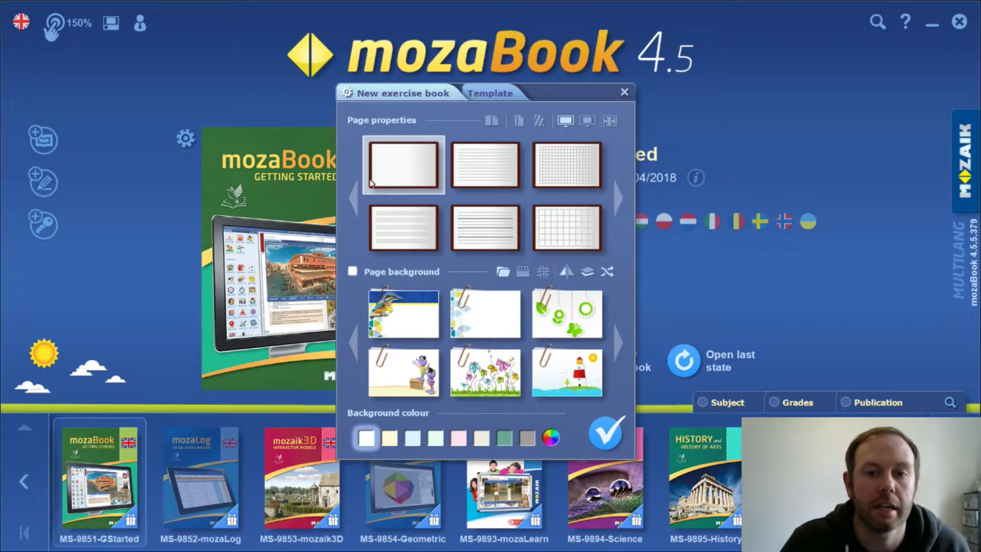
click(617, 199)
click(615, 196)
click(354, 198)
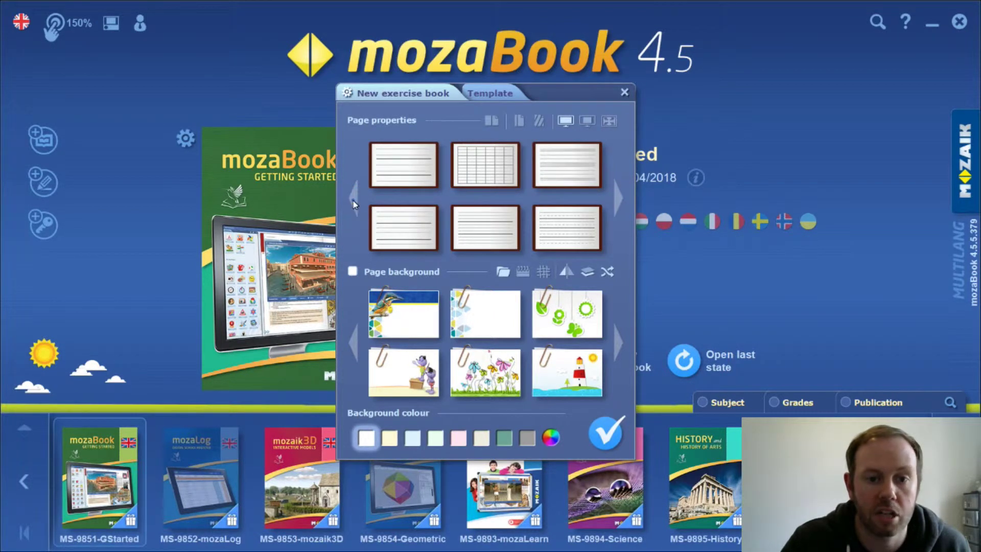
click(354, 200)
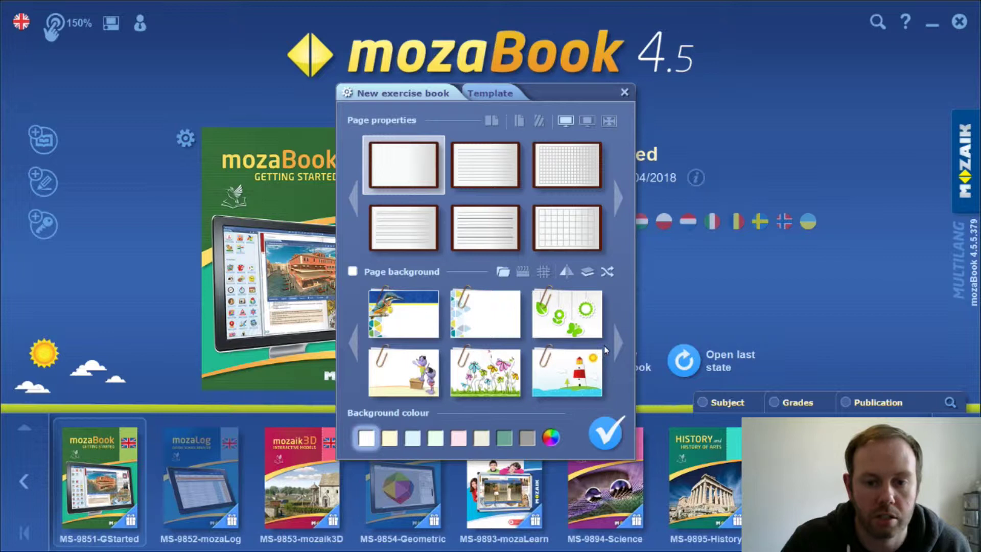
click(622, 344)
click(621, 345)
click(621, 345)
click(621, 345)
click(620, 345)
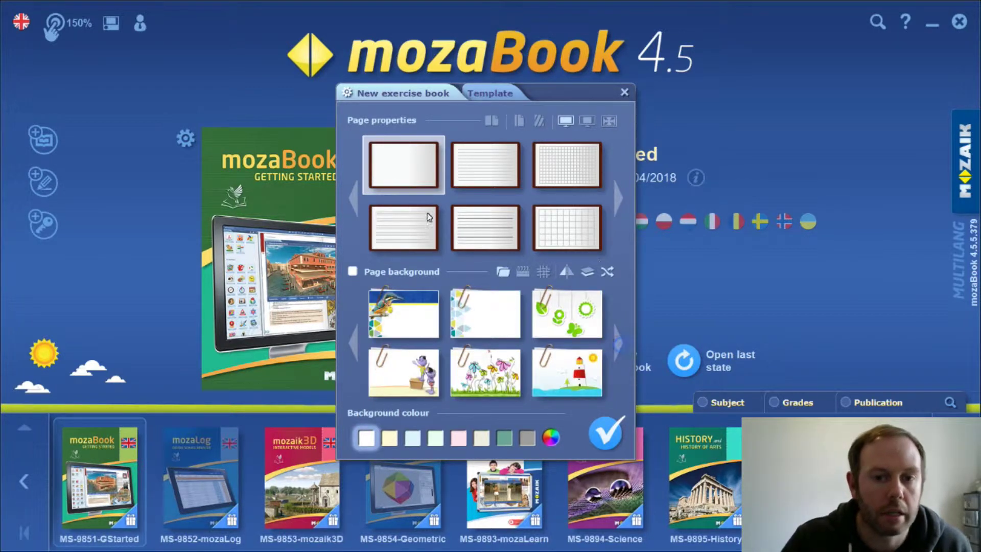
Create the exercise book with a plain unlined page and white background, and dismiss the quick launcher.
click(608, 429)
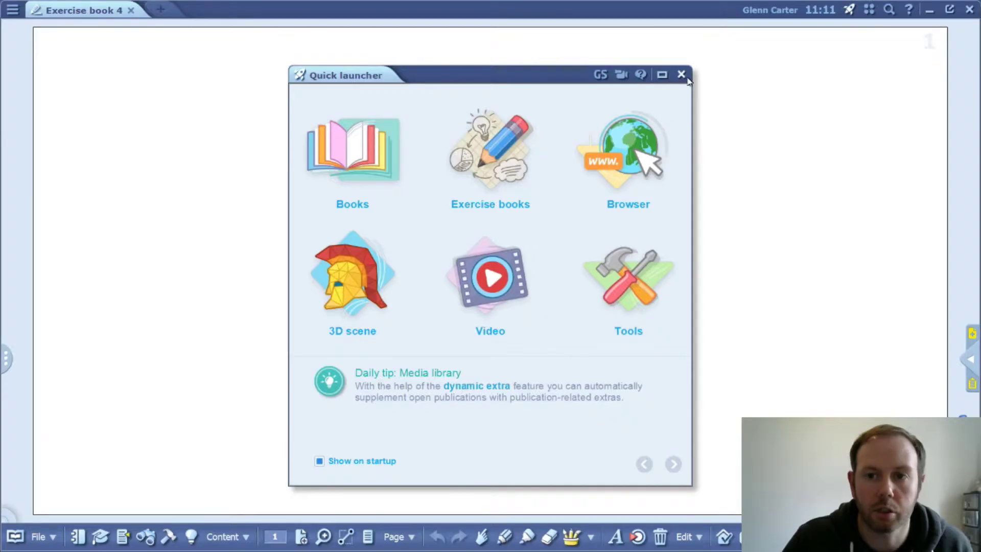
click(683, 77)
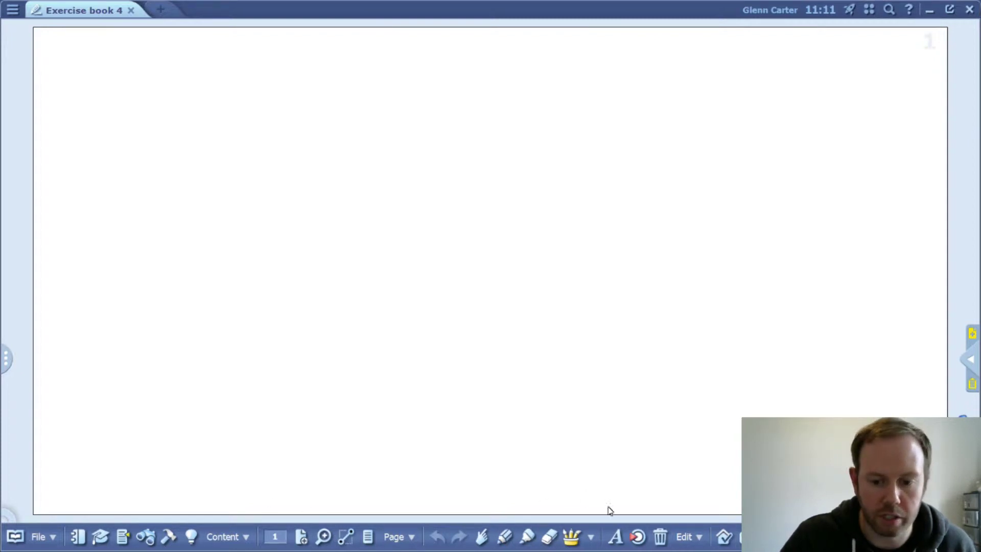
Add a text box near the page's upper left corner with the heading "History".
click(617, 537)
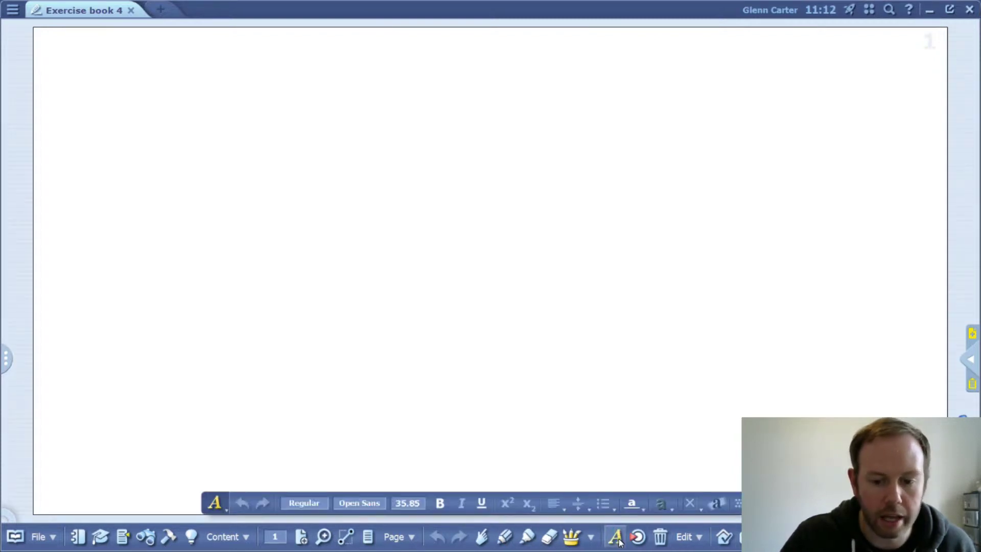
click(616, 537)
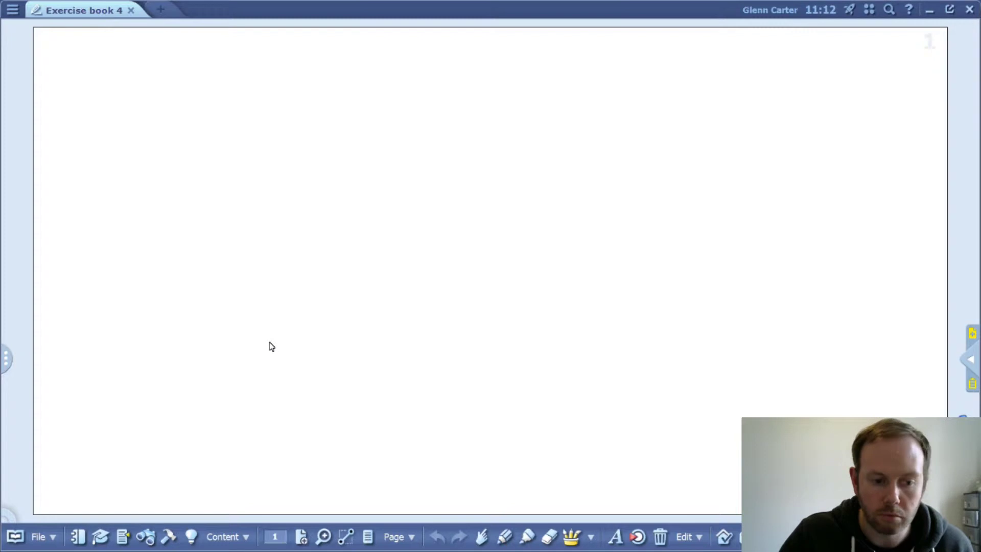
click(616, 537)
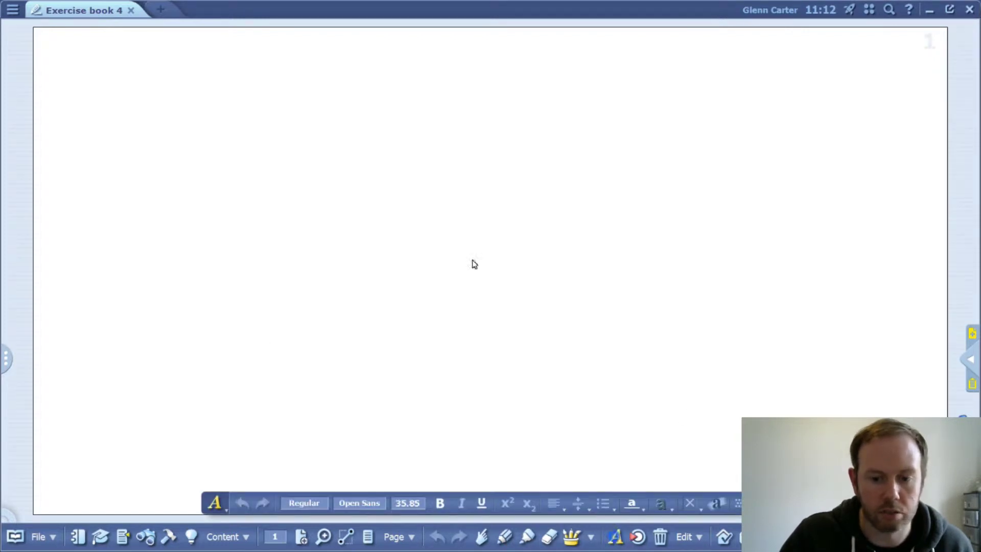
click(62, 60)
text(H)
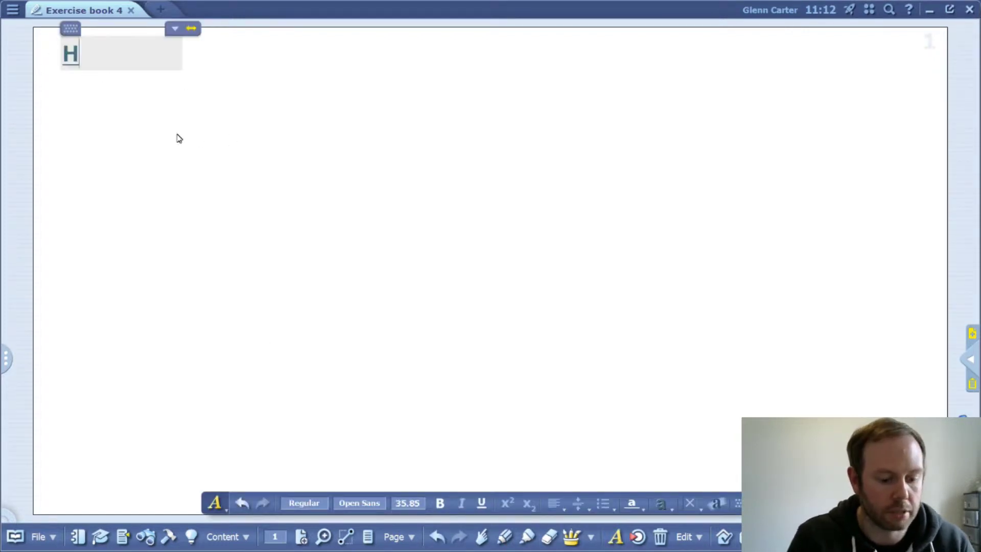
text(istory)
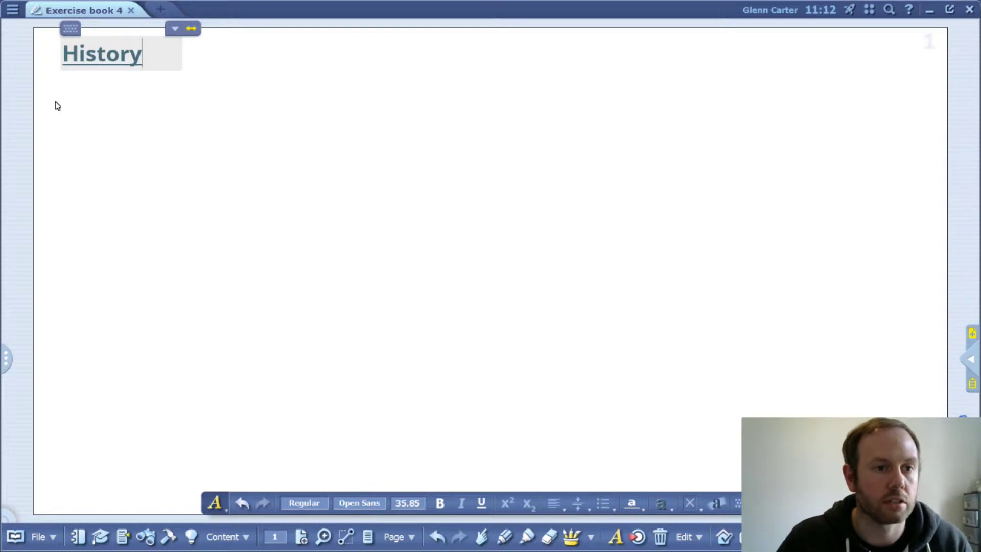
Add a second line below the heading reading "Compare the houses of different civilisations".
key(Return)
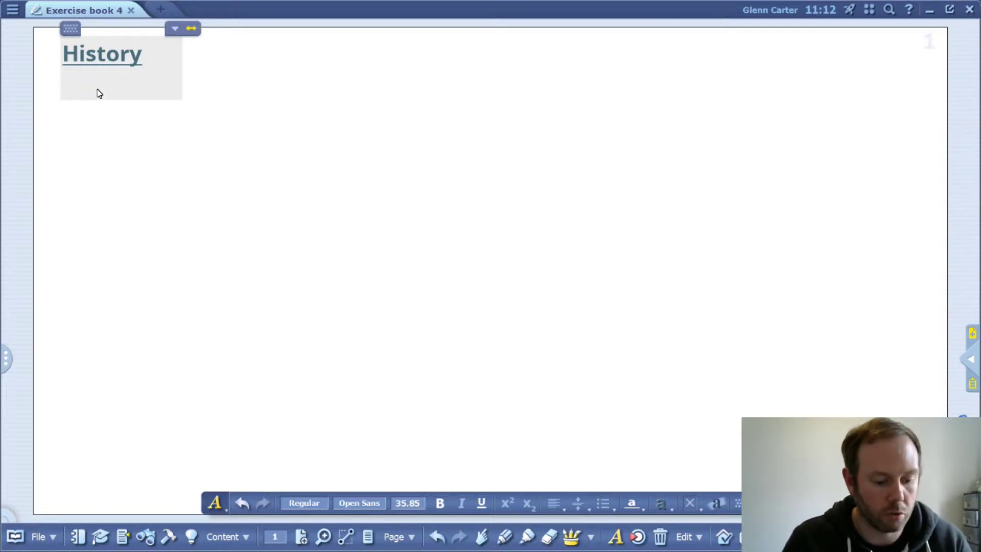
text(COmpare the)
drag(97, 90, 115, 89)
key(shift+Left)
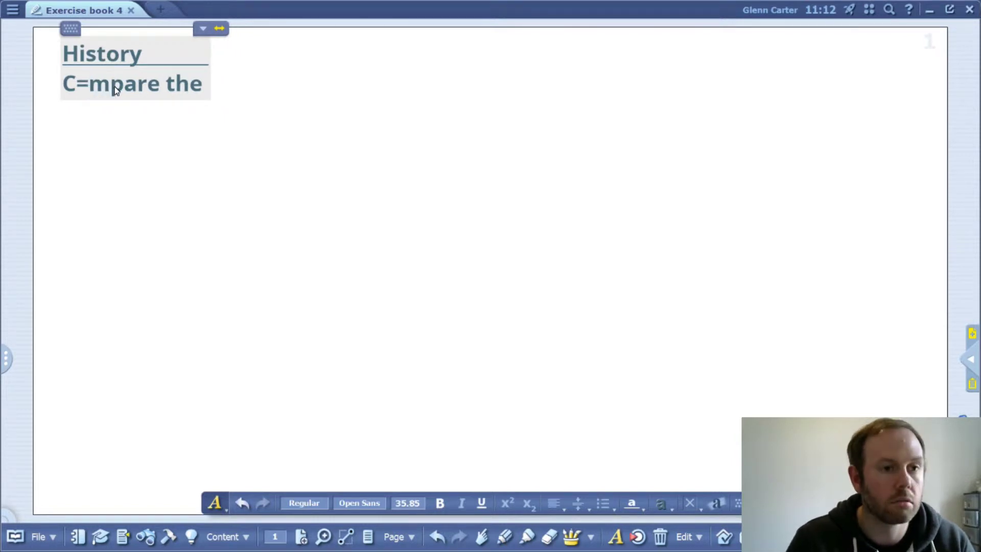
text(o)
click(206, 91)
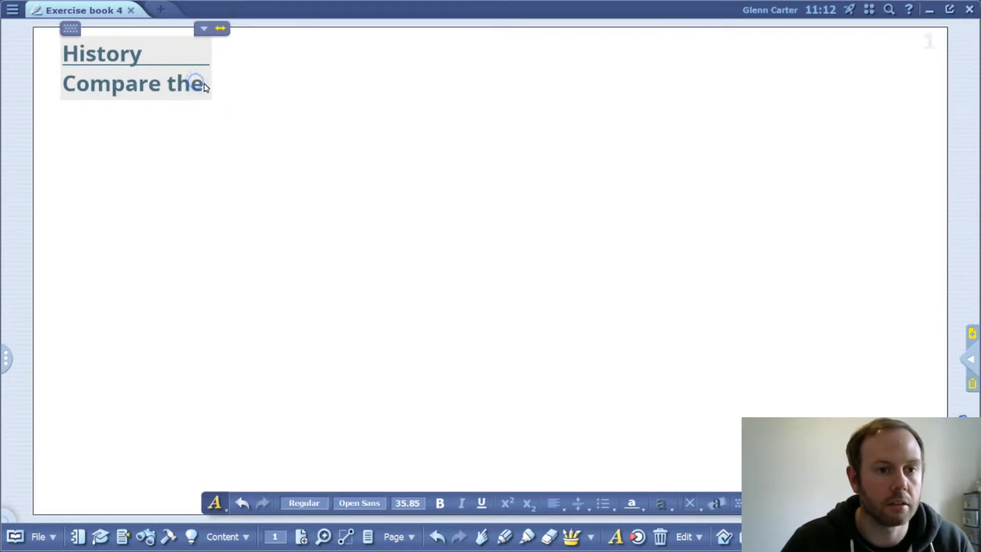
text(houses of)
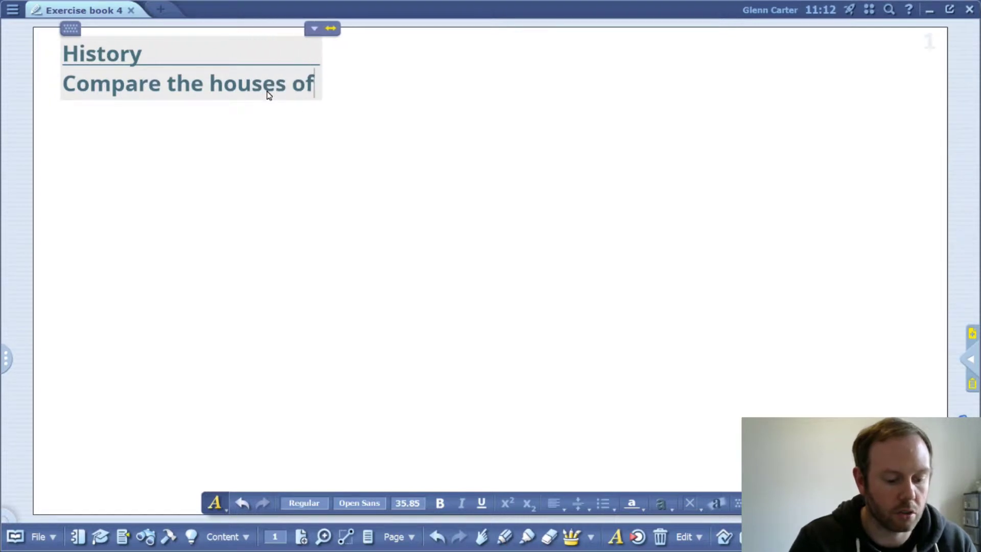
text( different ci)
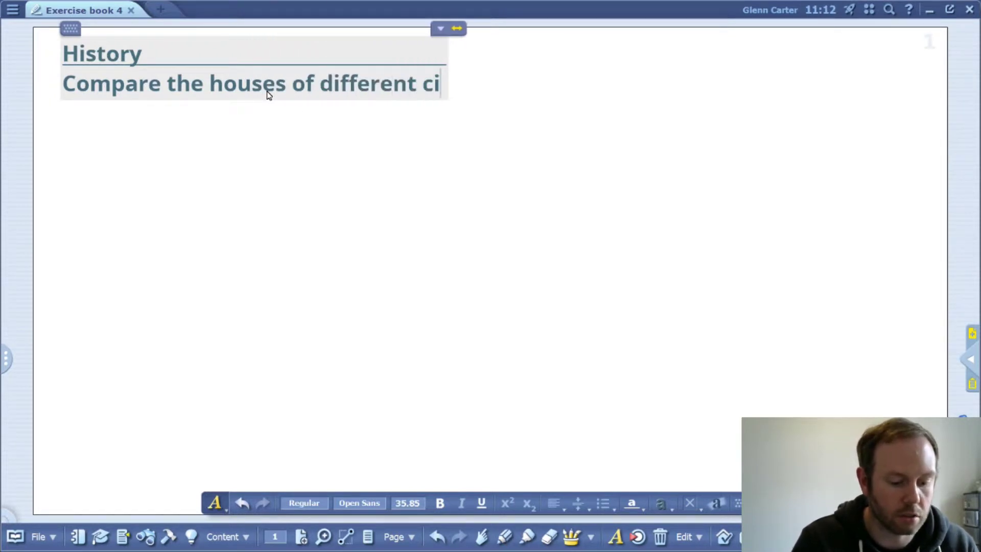
text(vilisations)
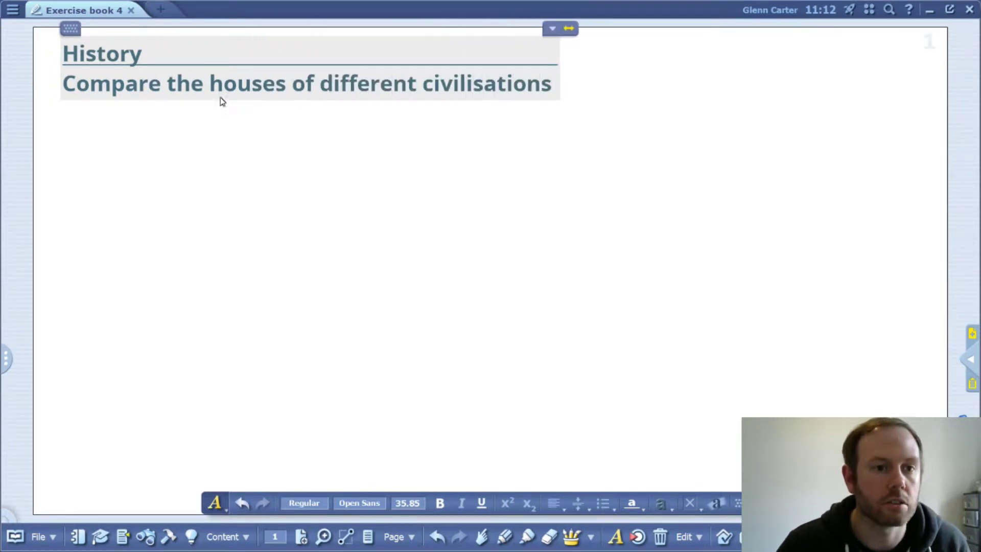
click(175, 143)
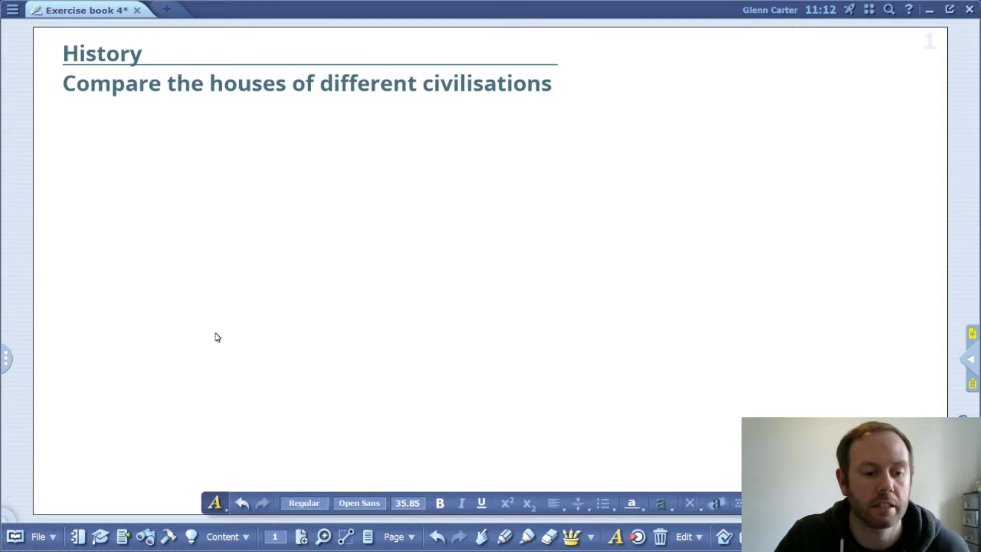
Insert the Ancient Greek house 3D scene from the History subject and place it as a small thumbnail below the title.
click(100, 537)
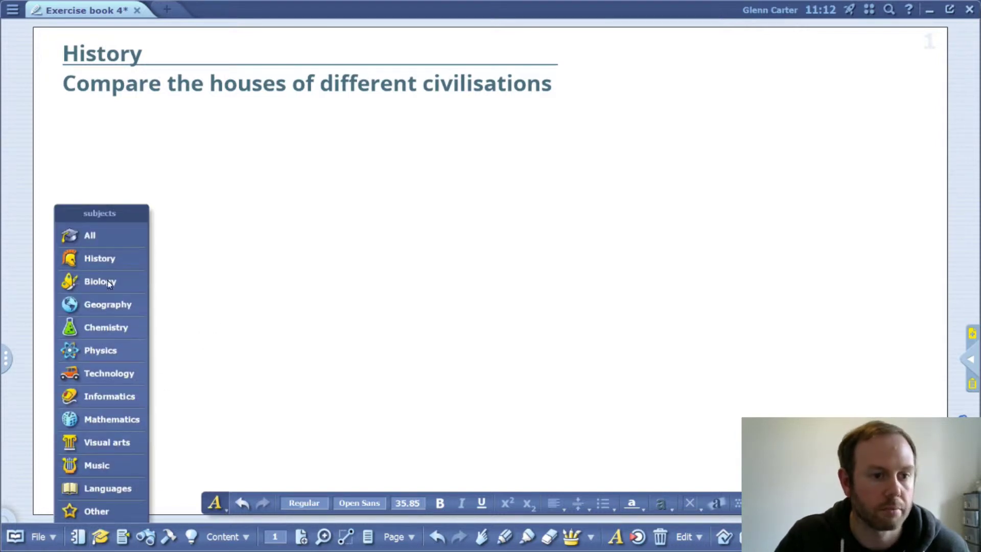
click(107, 260)
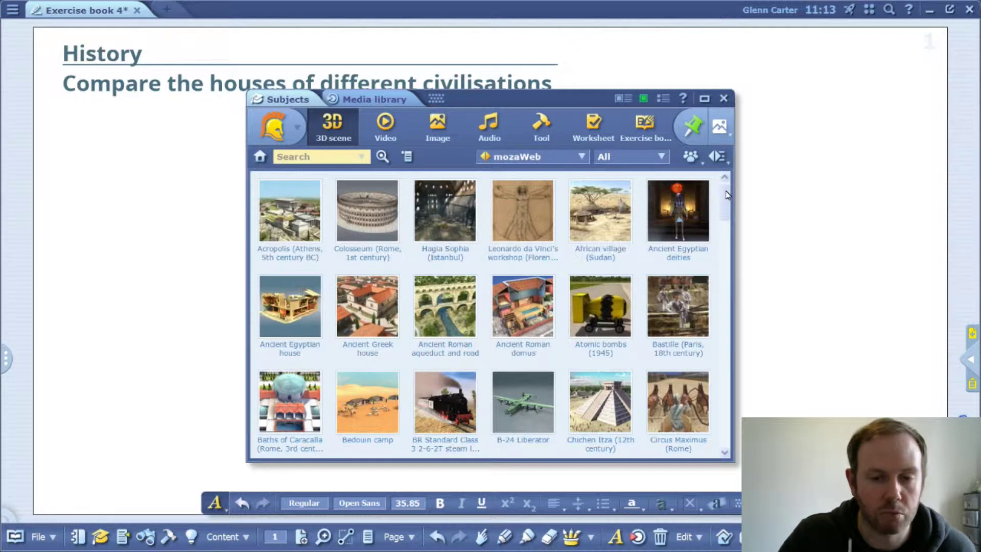
scroll(727, 220, down, 1)
drag(727, 215, 725, 187)
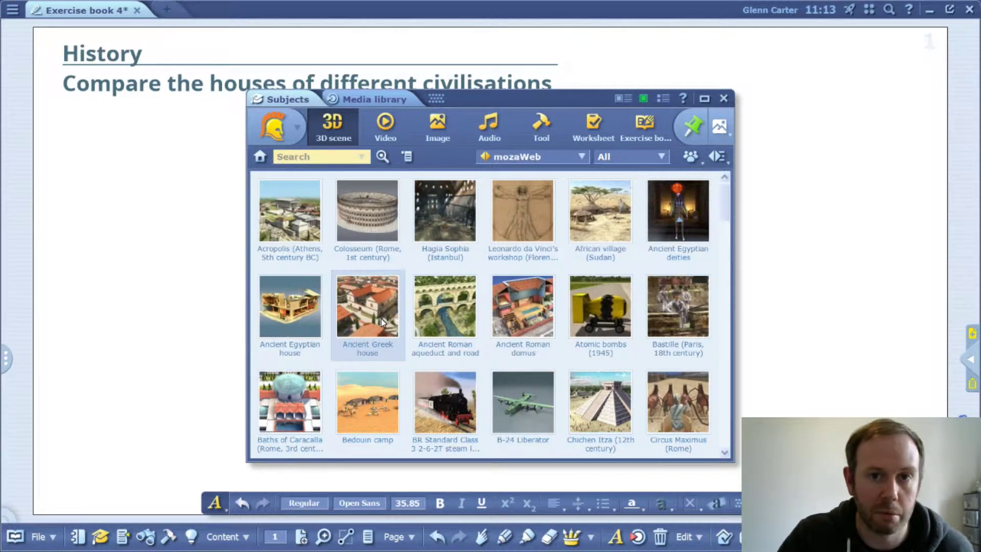
drag(381, 318, 123, 182)
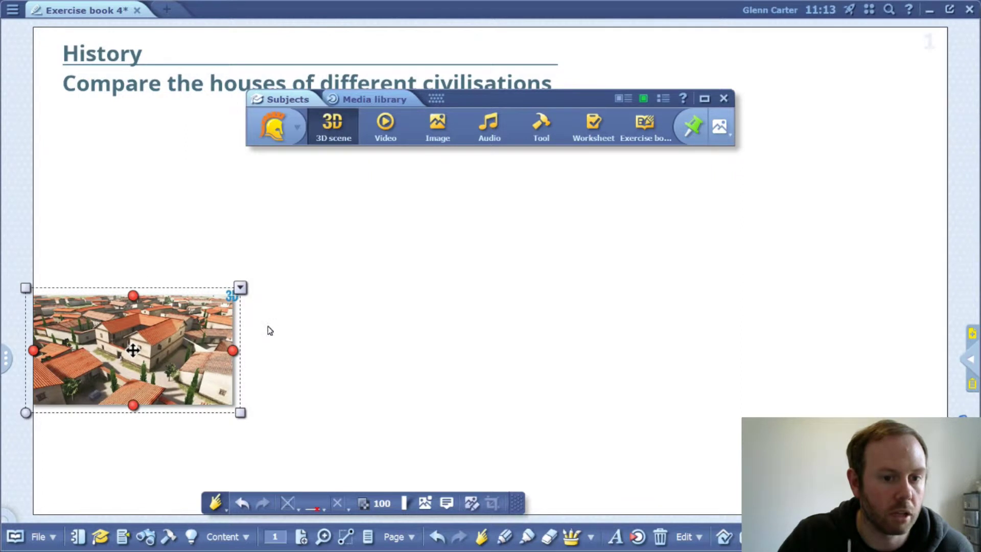
click(276, 308)
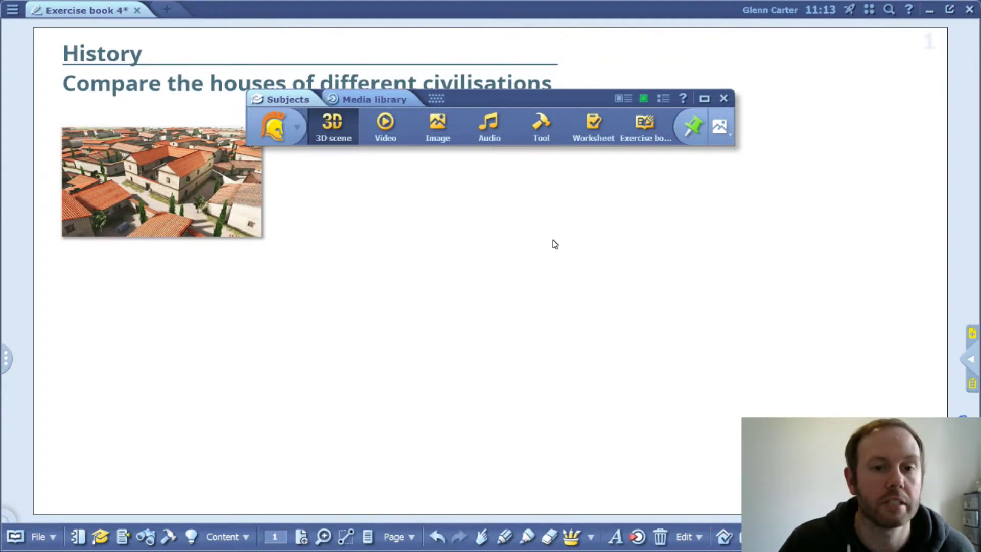
Insert the Ancient Roman domus 3D scene, shrink it to thumbnail size and place it opposite the Greek house near the page's right edge.
click(332, 128)
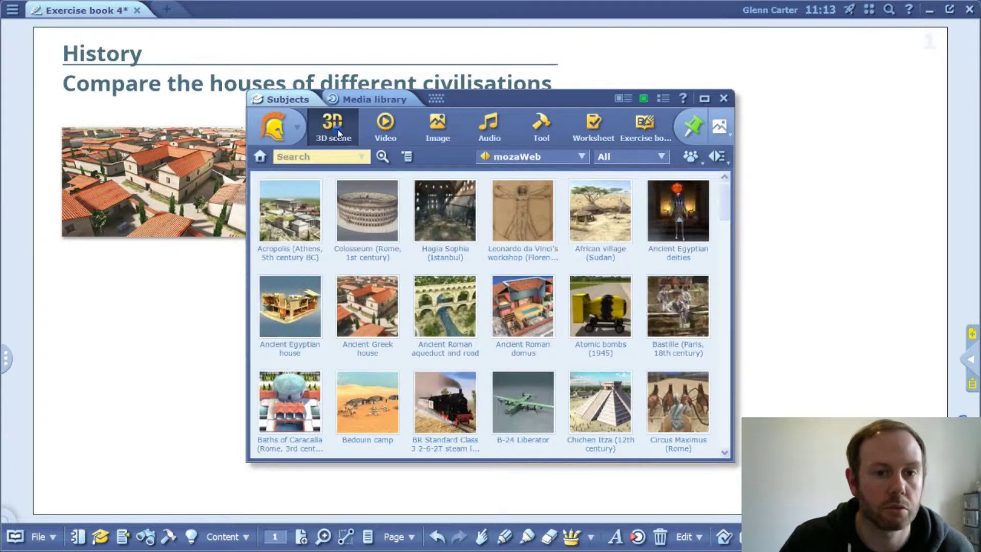
click(522, 311)
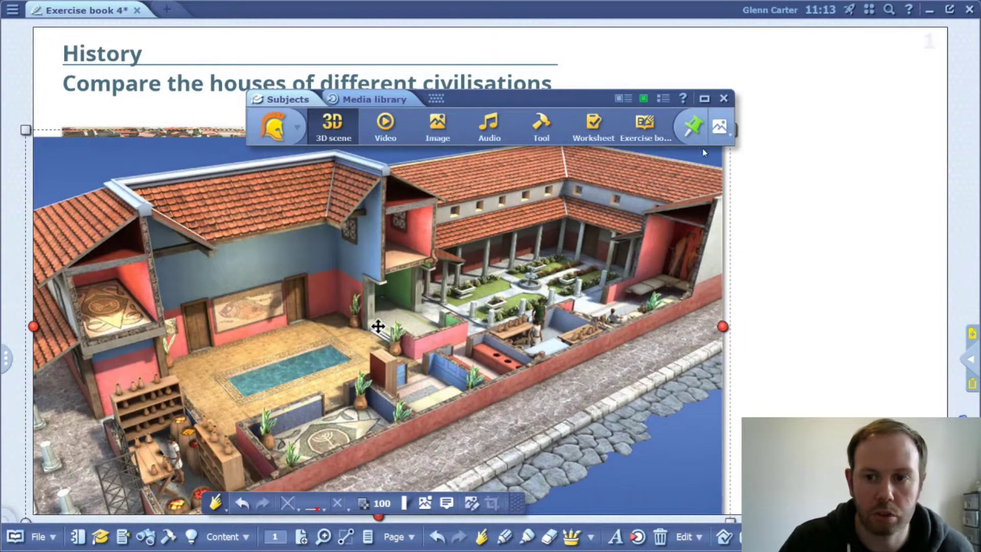
click(724, 98)
drag(729, 129, 369, 399)
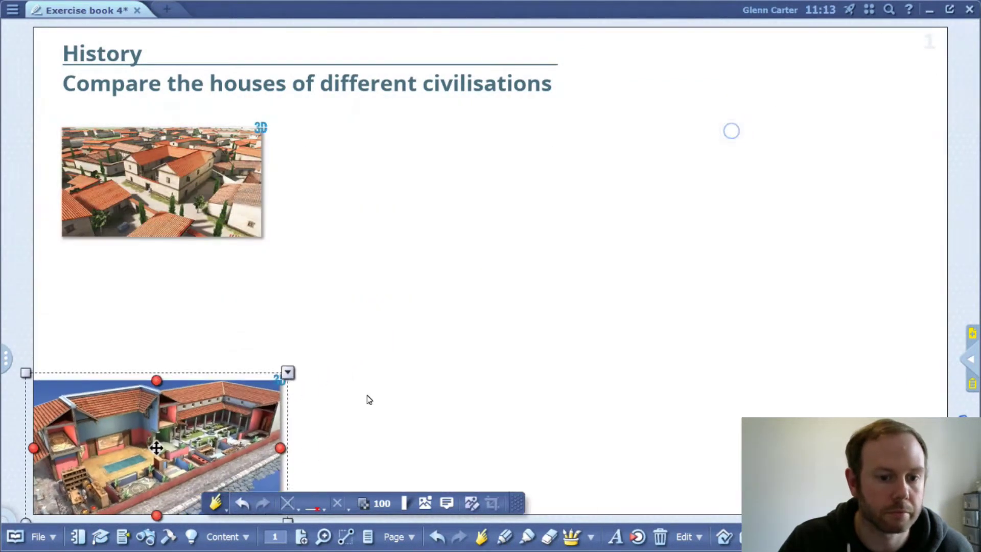
drag(157, 448, 843, 175)
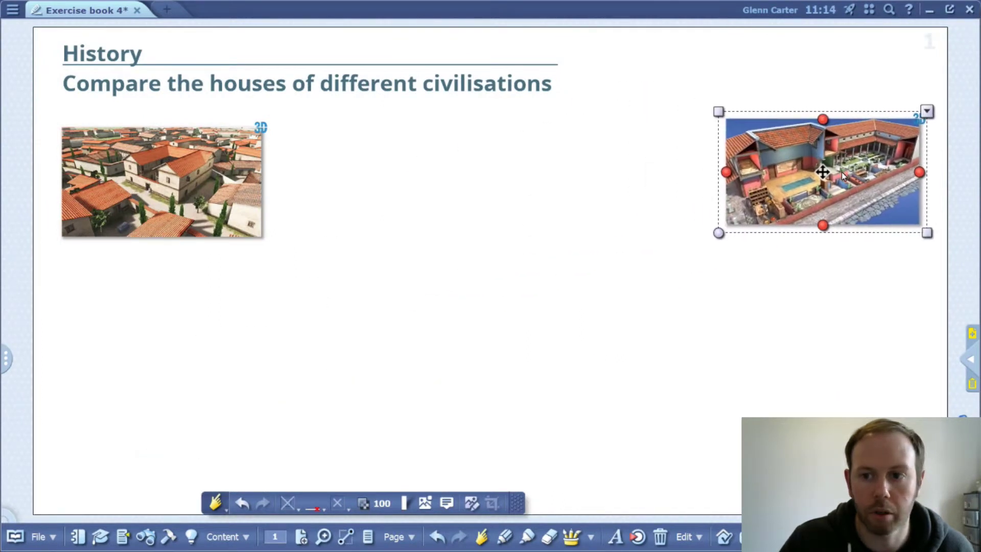
click(575, 318)
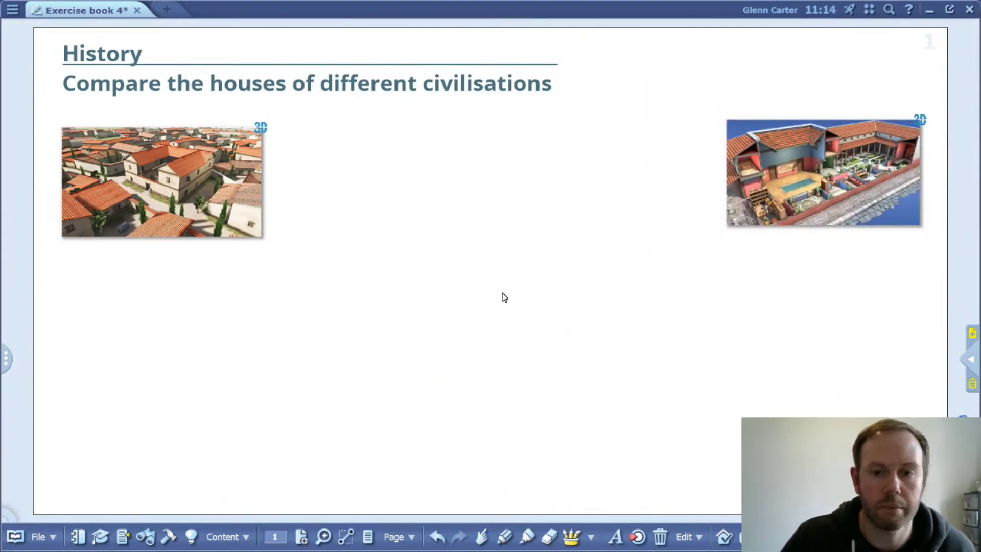
Open the Ancient Greek house 3D scene full screen and switch it to the "Cutaway of a house" view.
double_click(226, 180)
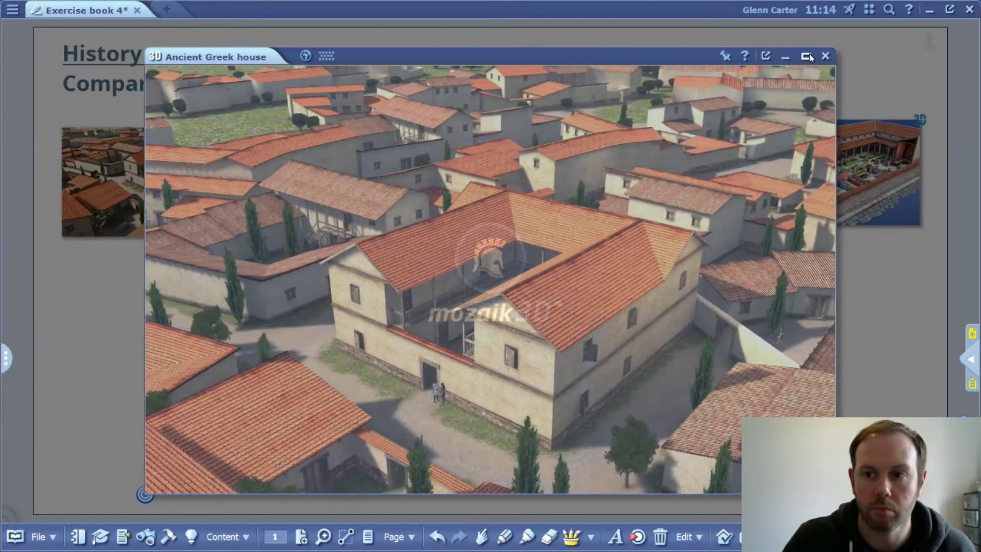
click(806, 56)
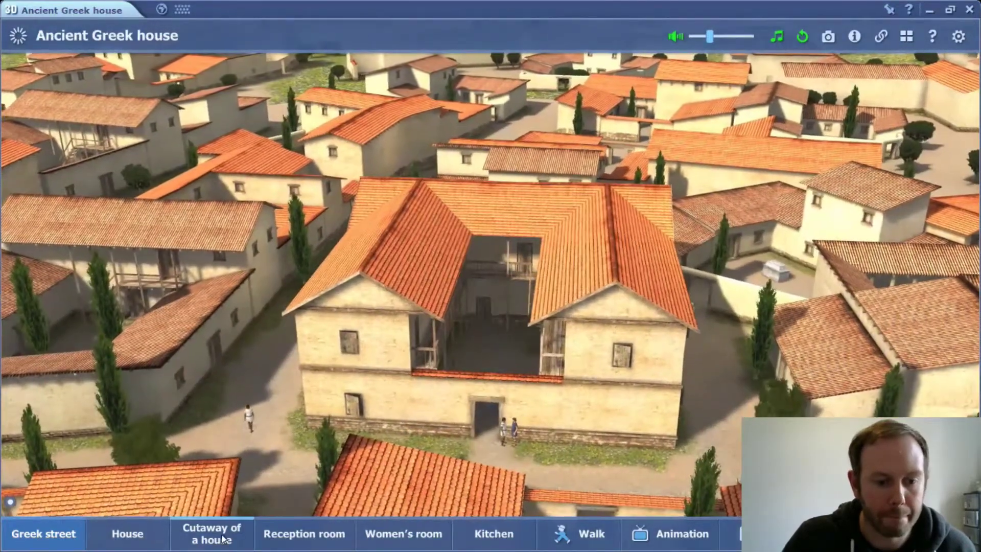
click(222, 536)
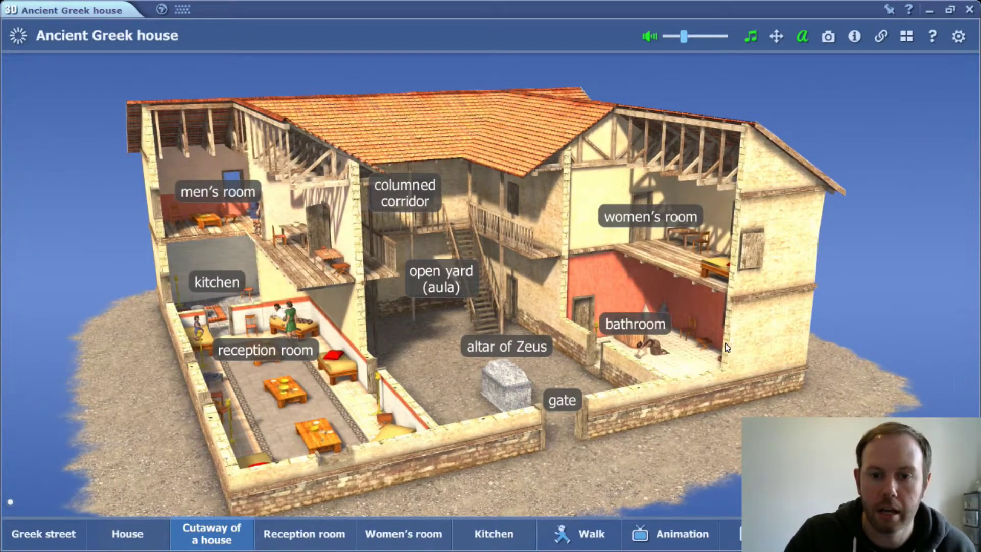
Capture a snapshot of the whole labelled cutaway house from the front and add it to the exercise book page.
drag(719, 390, 722, 375)
drag(720, 354, 578, 371)
scroll(576, 366, up, 5)
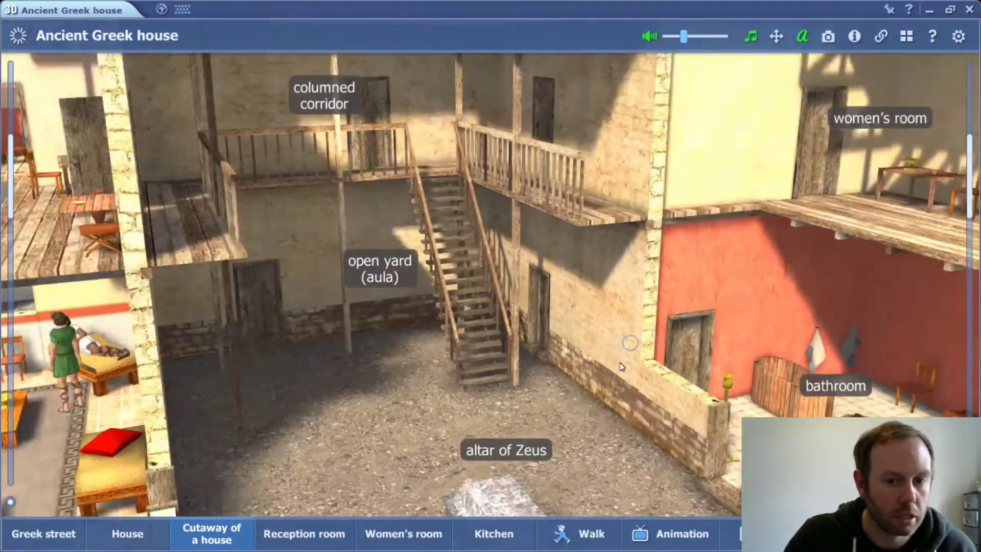
scroll(623, 392, down, 5)
drag(622, 425, 644, 407)
drag(653, 468, 694, 445)
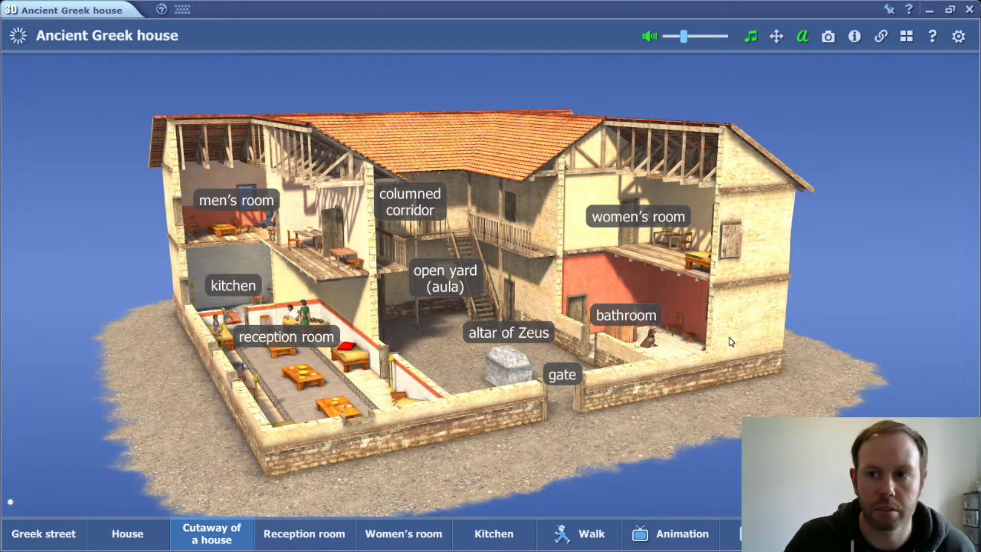
click(829, 38)
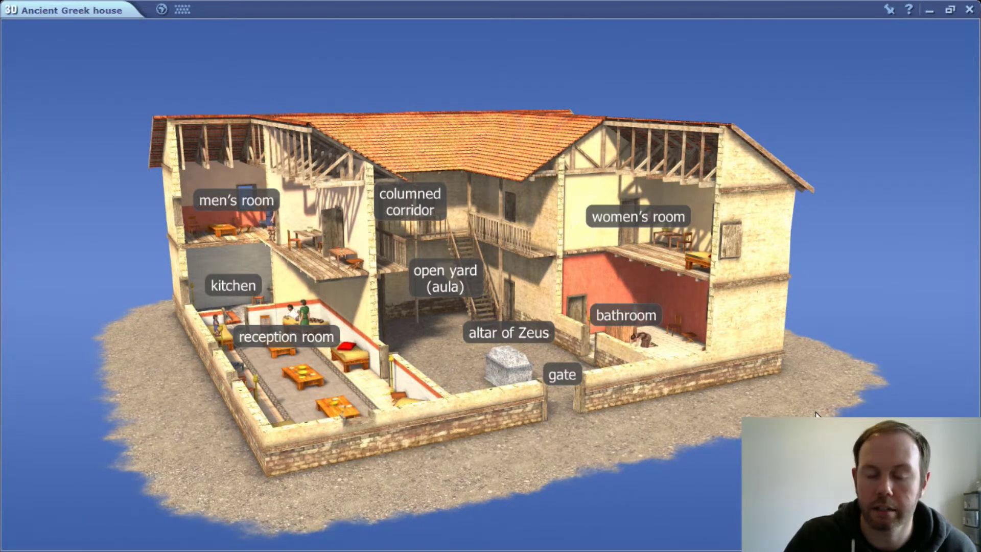
drag(205, 129, 135, 93)
drag(782, 443, 852, 452)
drag(805, 276, 836, 277)
drag(484, 455, 526, 483)
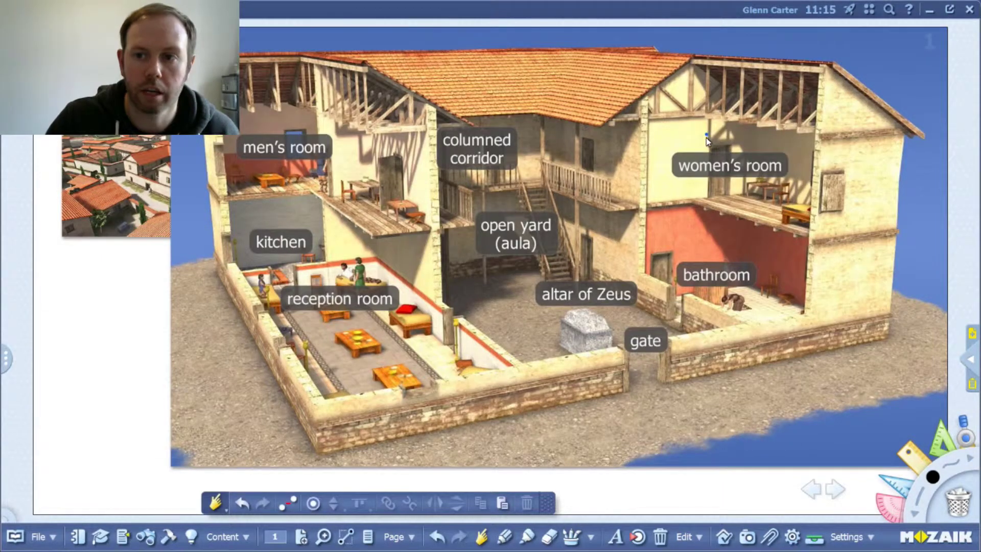
Shrink the Ancient Greek cutaway snapshot to thumbnail size and place it directly below the Greek house 3D scene.
drag(706, 135, 620, 197)
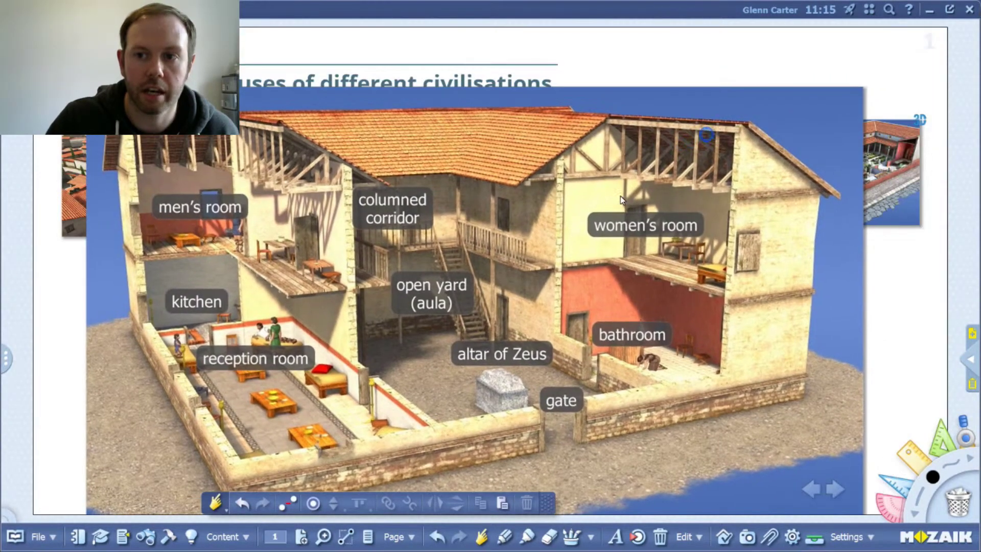
click(822, 137)
drag(864, 88, 466, 317)
drag(355, 376, 303, 344)
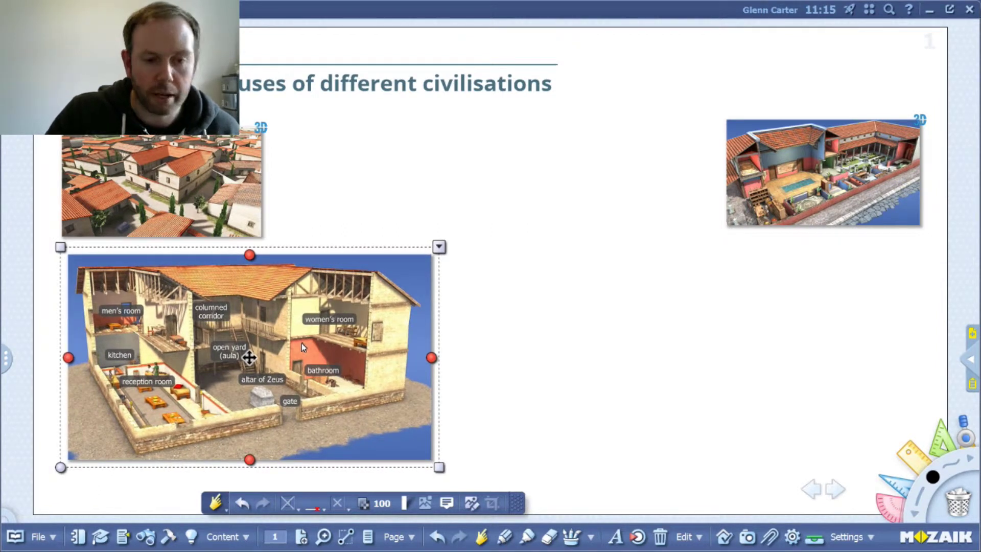
drag(439, 247, 285, 333)
drag(233, 393, 227, 311)
click(429, 341)
Open the Ancient Roman domus 3D scene, switch it to the "Cutaway" view and fit the whole labelled house in view.
click(820, 196)
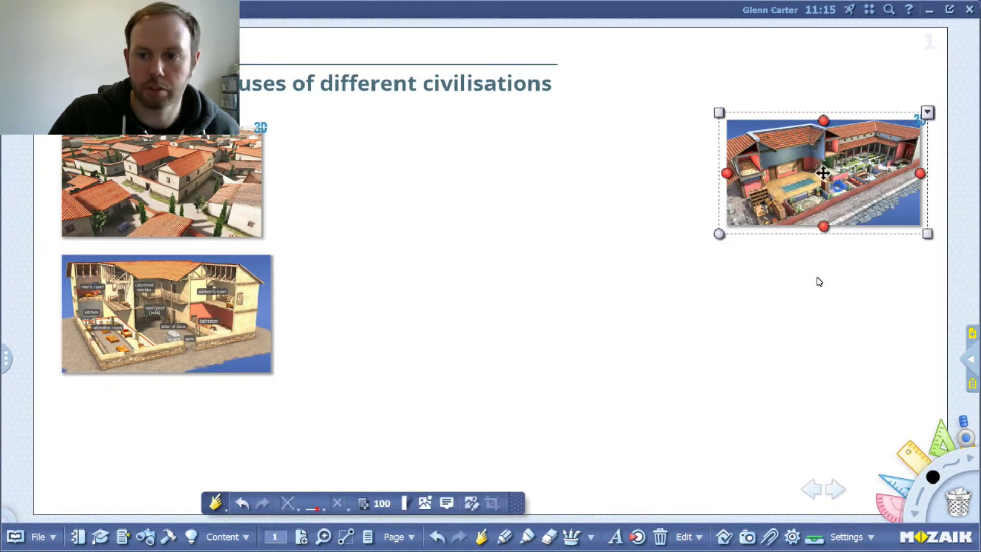
click(794, 205)
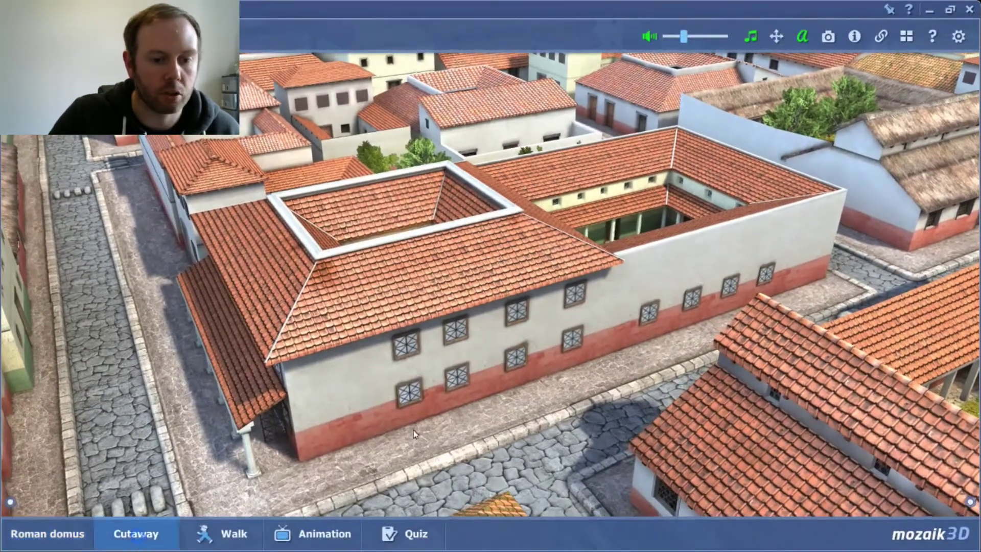
click(138, 537)
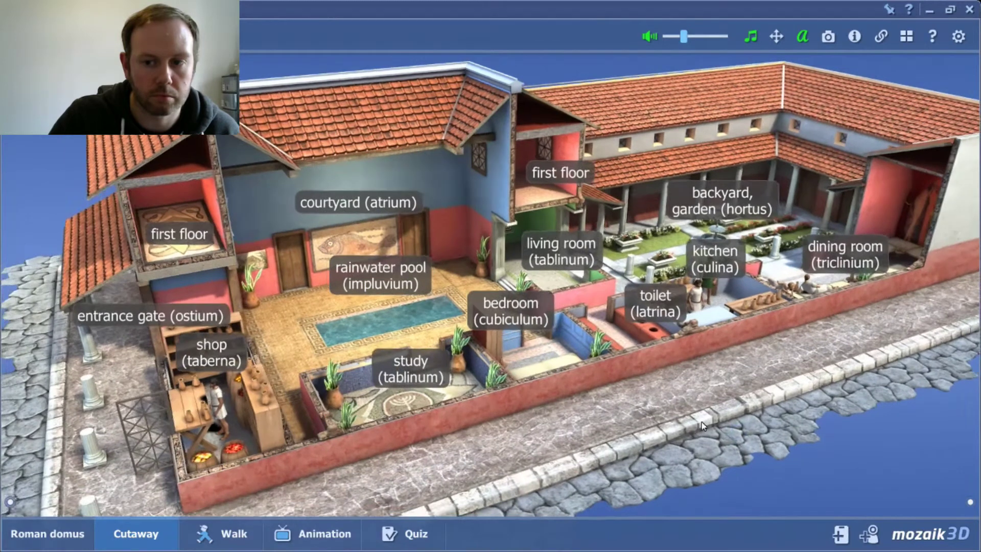
drag(701, 422, 672, 425)
scroll(659, 421, down, 2)
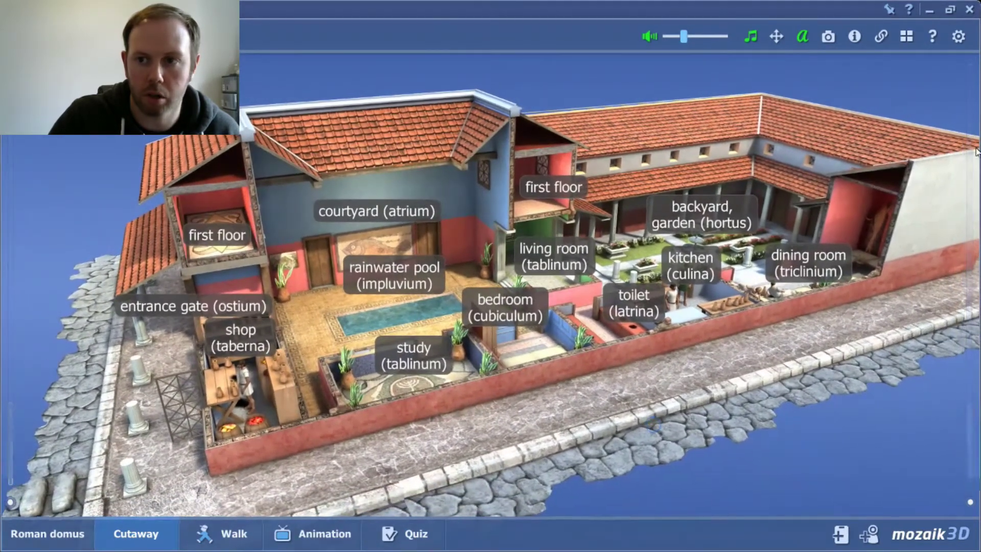
Capture a snapshot framing the whole labelled Roman domus cutaway and return to the exercise book page with it added.
click(829, 39)
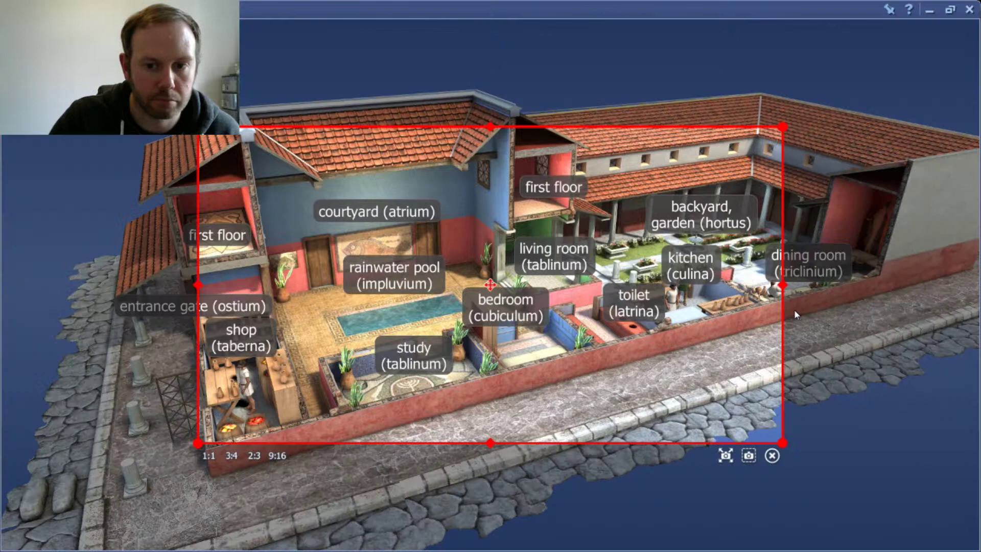
drag(197, 286, 62, 285)
drag(417, 130, 443, 82)
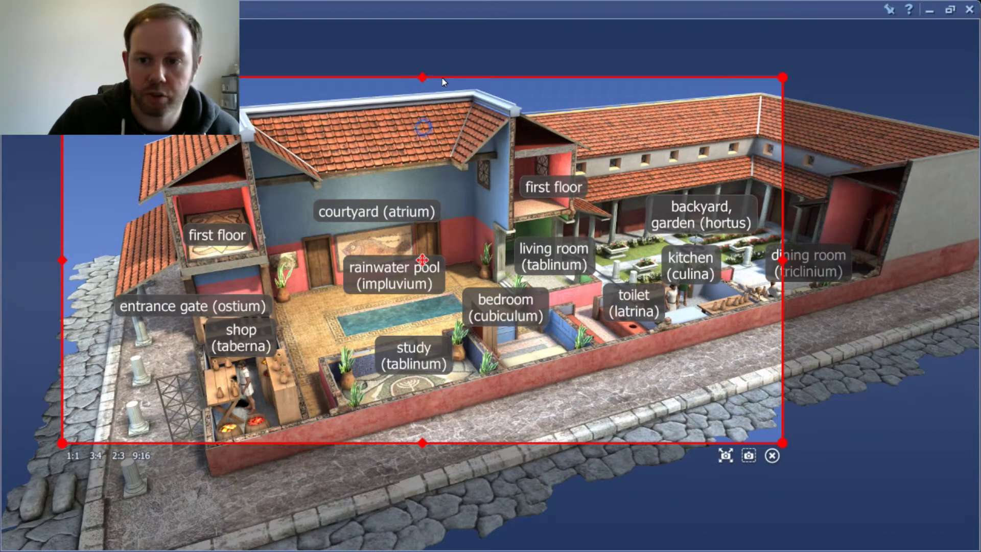
drag(783, 259, 975, 260)
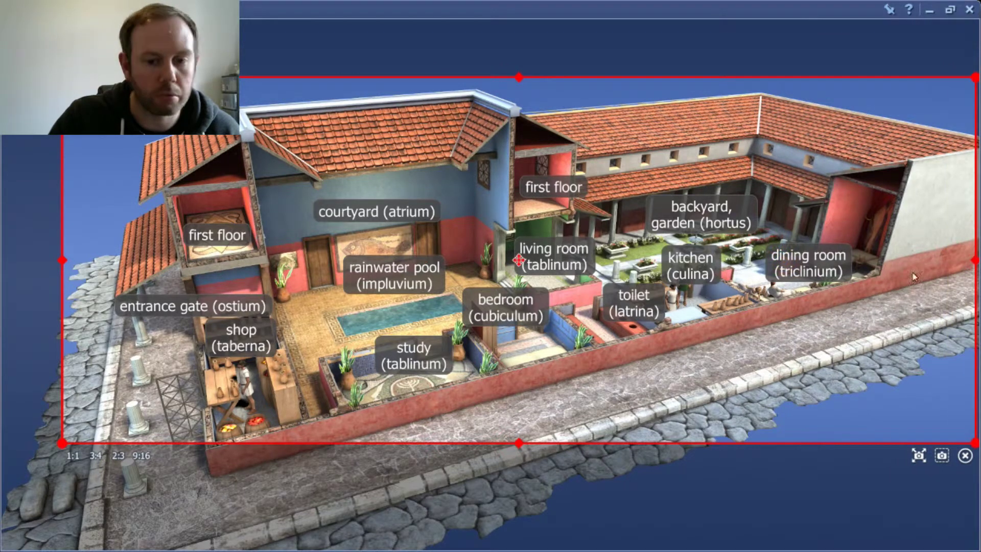
drag(517, 442, 514, 490)
click(944, 504)
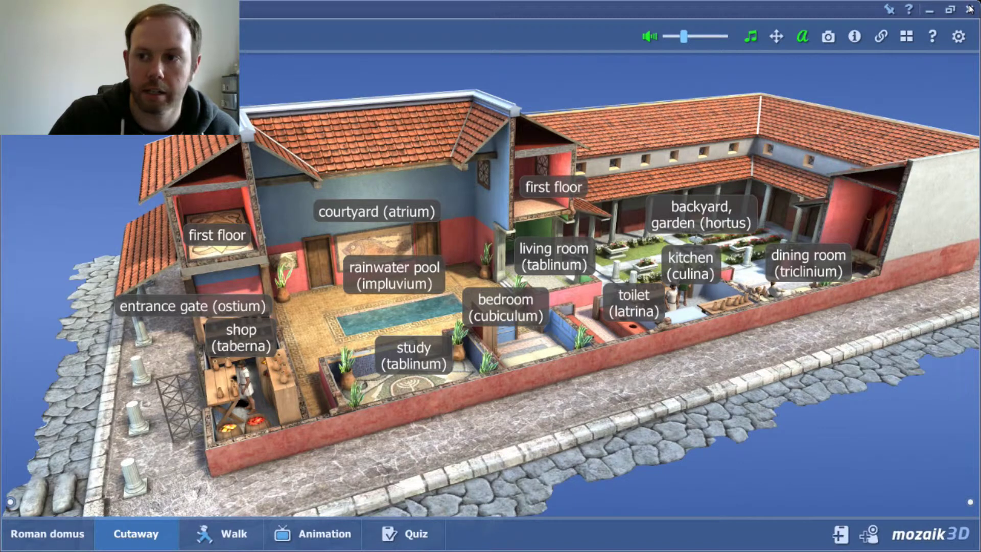
click(959, 37)
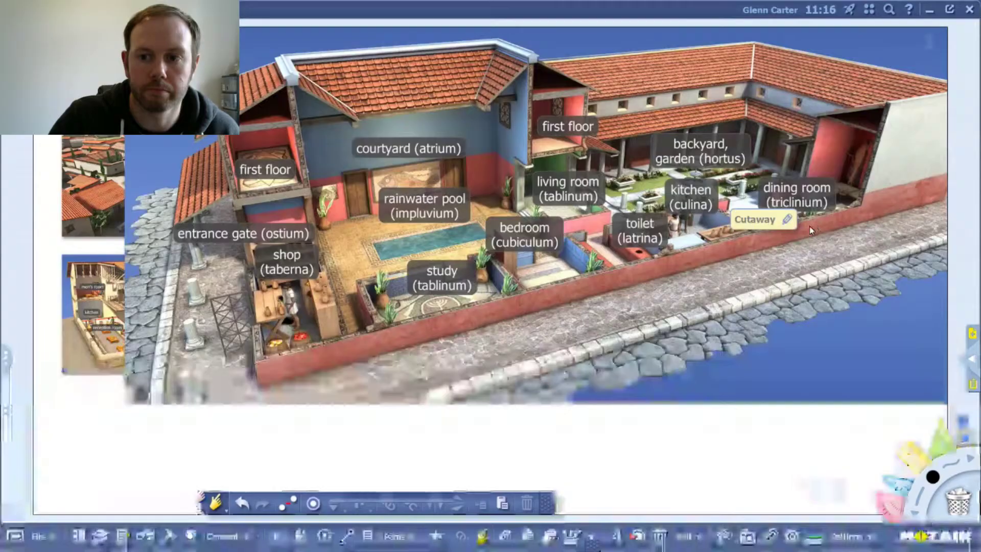
Shrink the Roman domus cutaway snapshot to thumbnail size on the page.
click(926, 84)
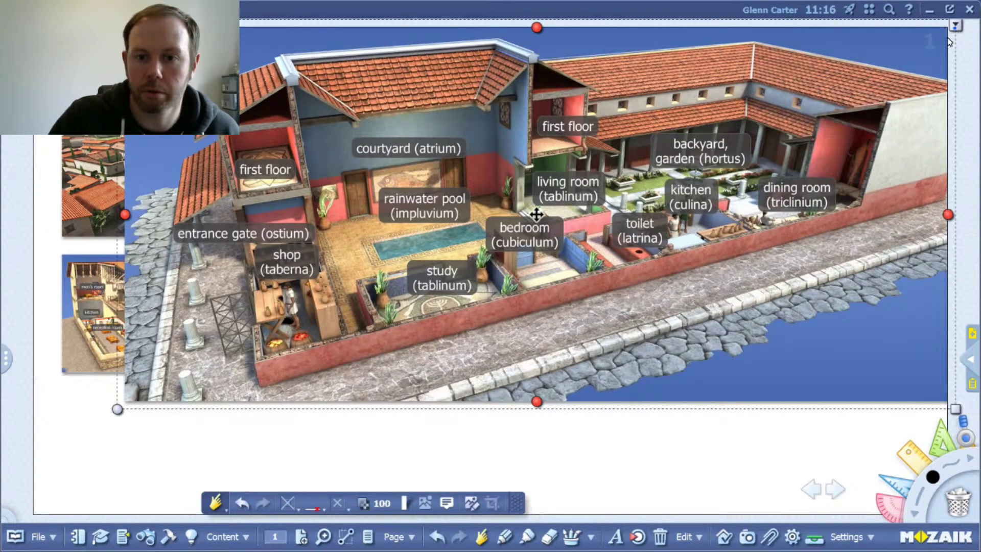
click(954, 25)
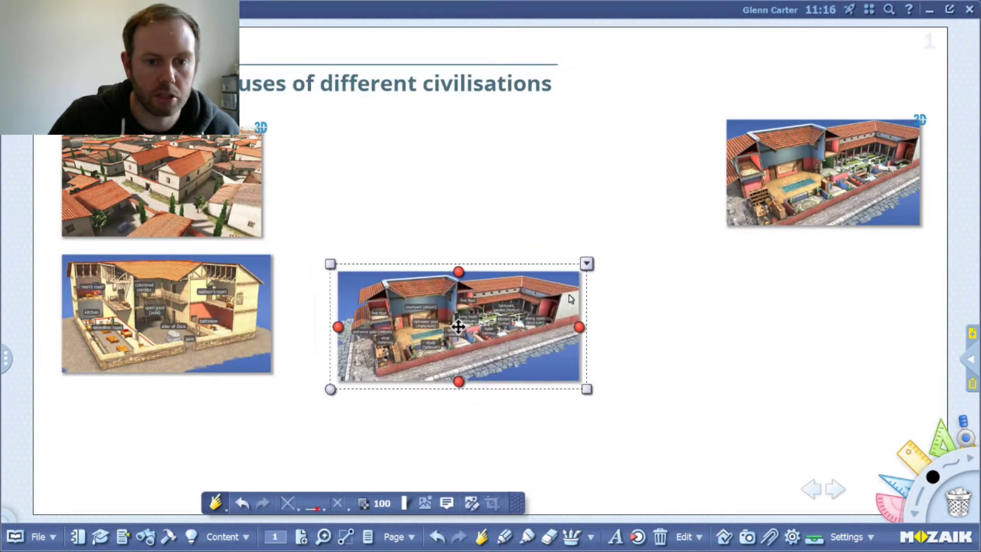